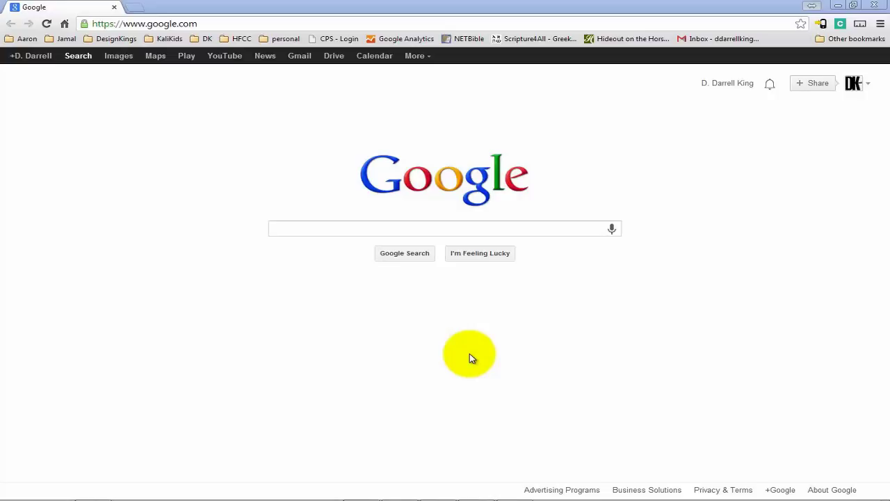
Load designkings.biz/administrator in Chrome to reach the Joomla administration login page
left_click(212, 23)
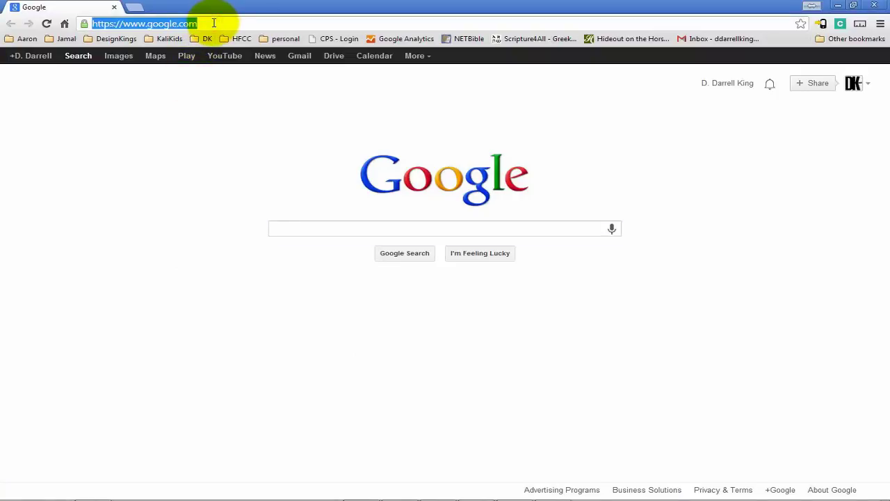
type("designkings.biz")
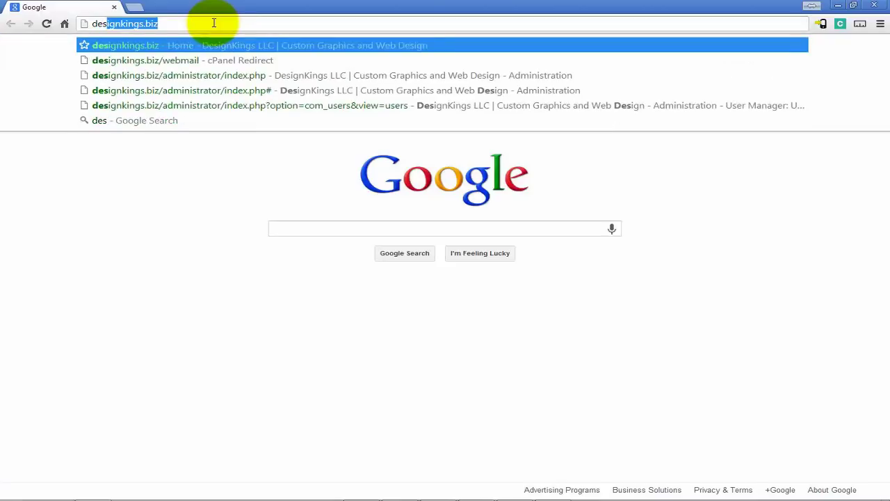
key("Right")
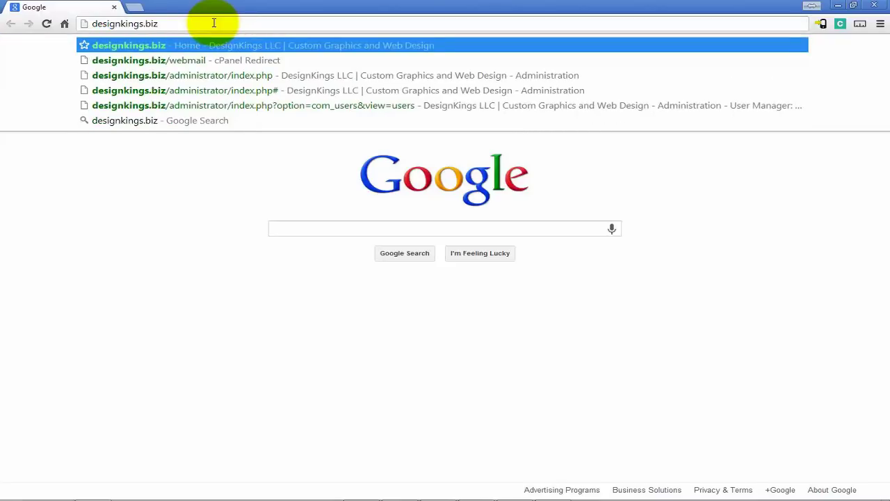
type("/")
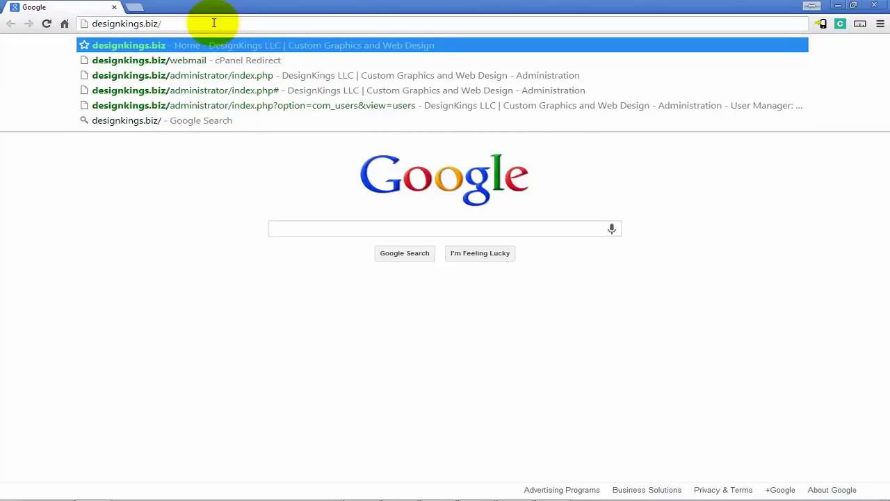
type("admin")
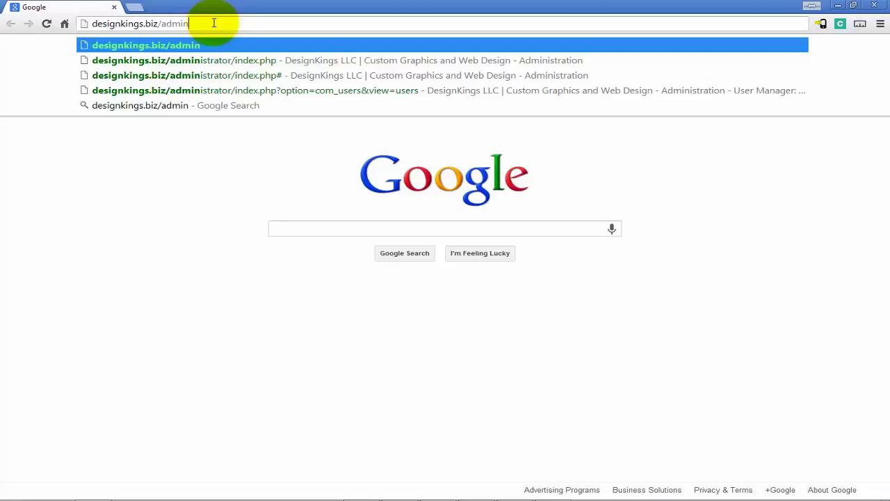
type("istrator")
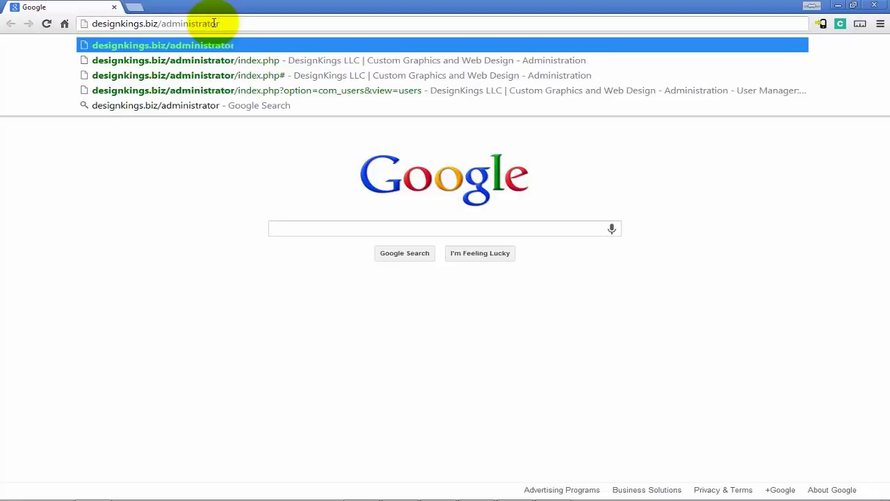
key("Return")
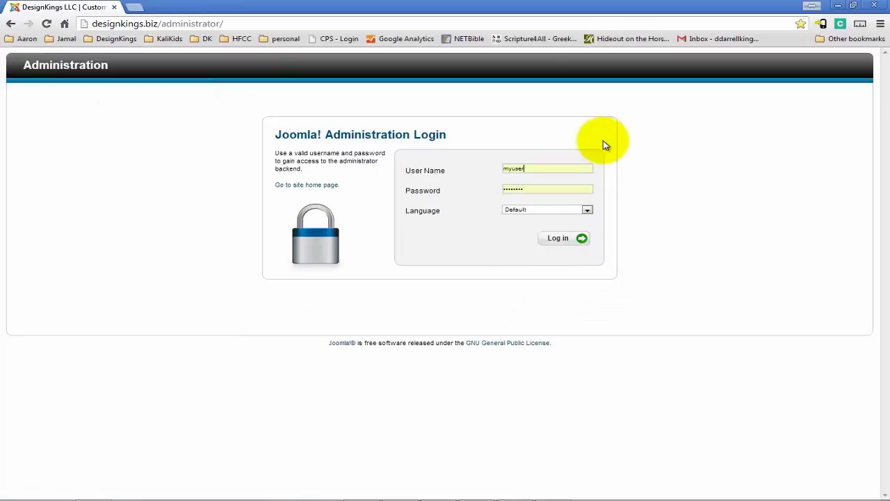
Sign in to the Joomla backend with the super user's login name and password
double_click(566, 170)
key("BackSpace")
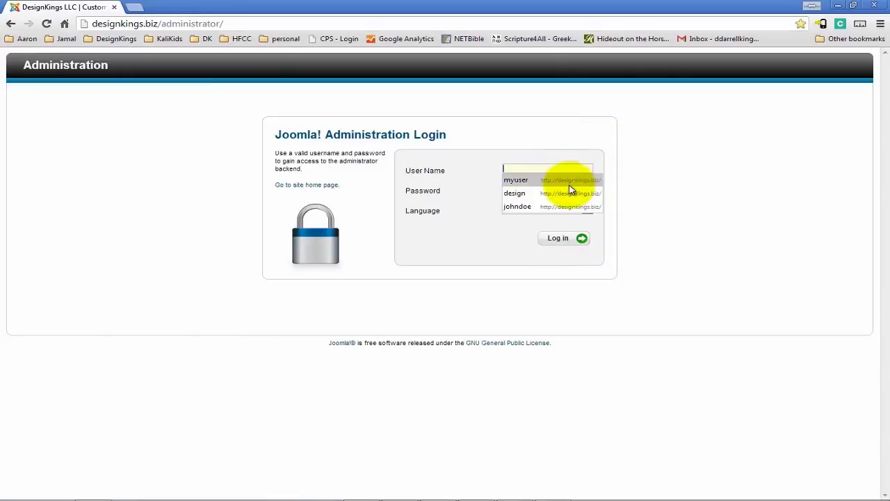
left_click(685, 177)
left_click(575, 164)
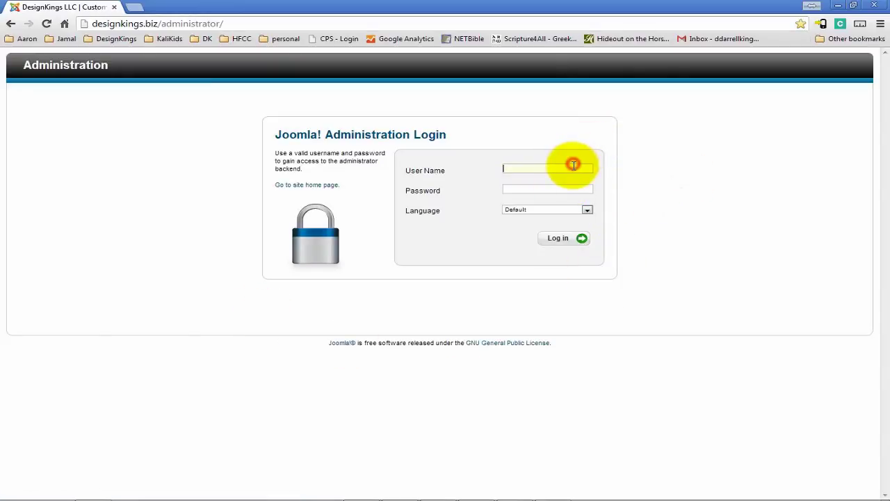
type("d")
key("BackSpace")
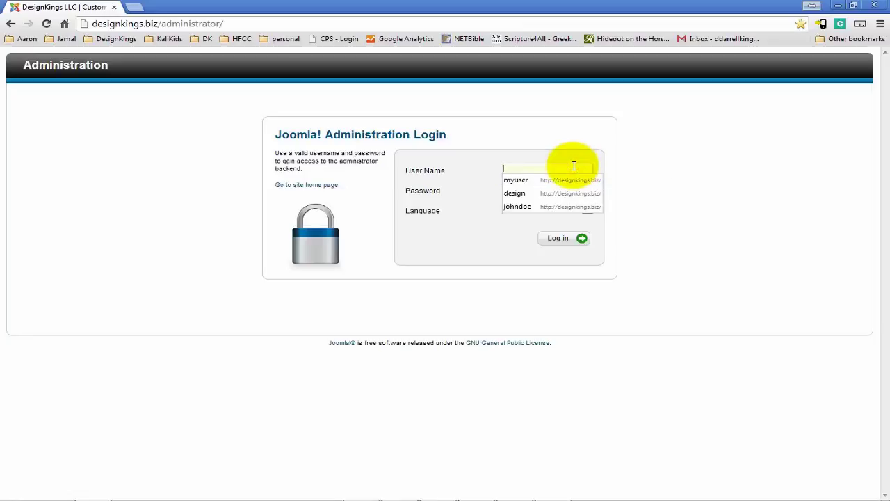
type("darrell")
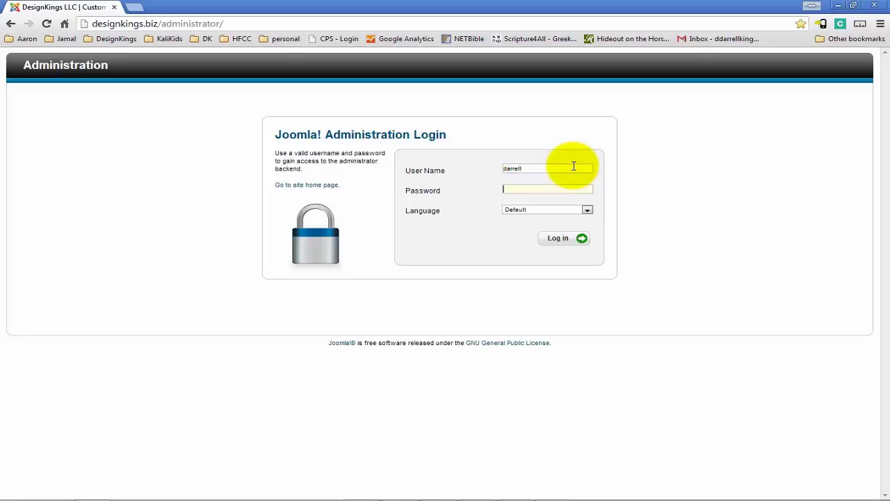
type("********")
key("Return")
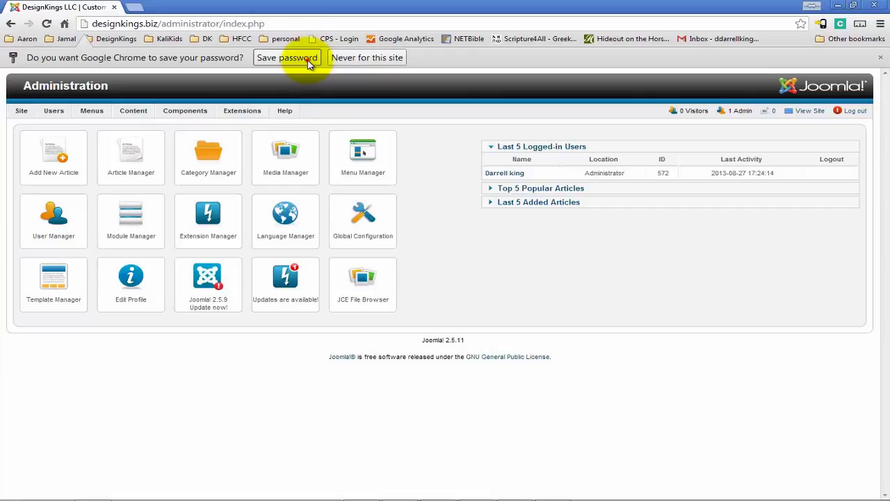
Save the browser password, delete the Test User account in User Manager, and start a new user
left_click(311, 62)
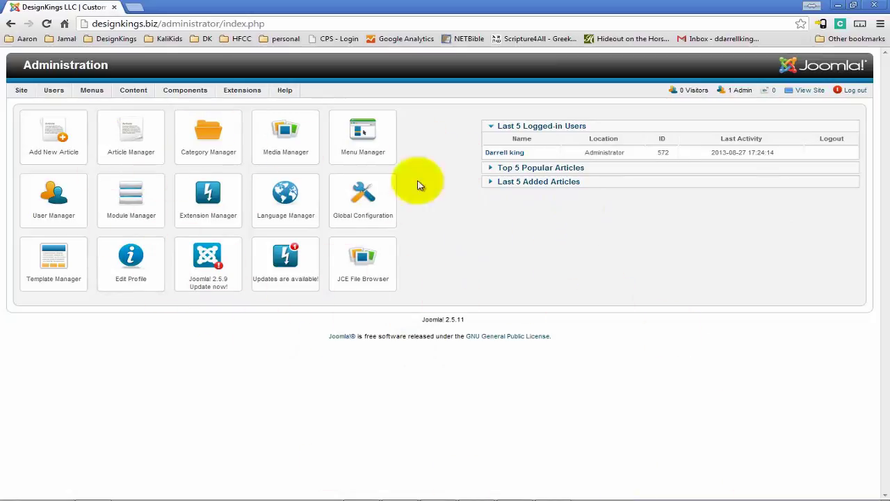
left_click(65, 209)
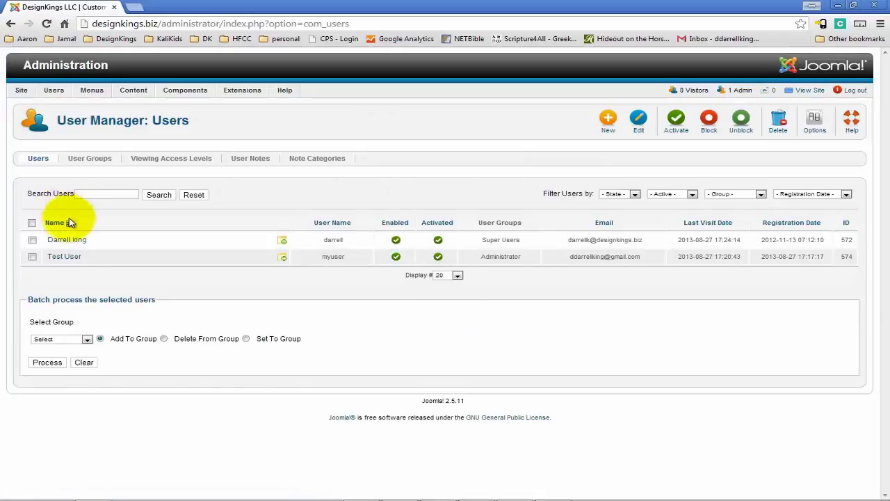
left_click(32, 257)
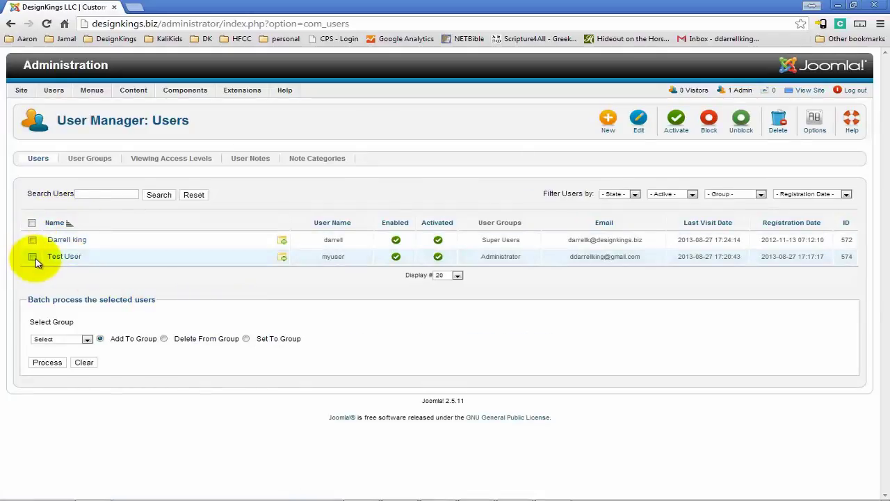
left_click(778, 121)
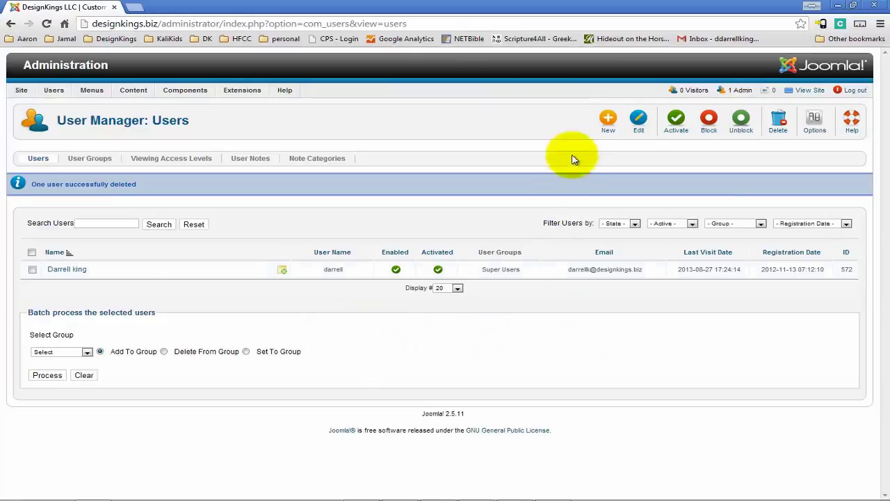
left_click(609, 125)
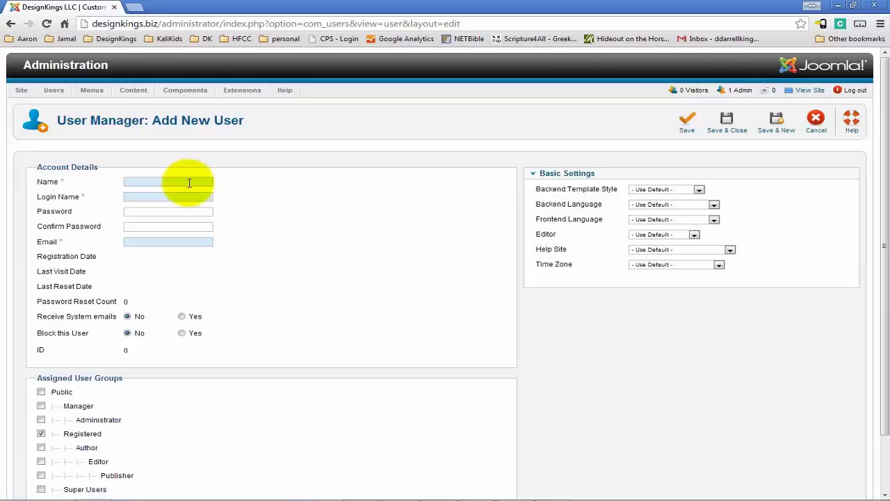
Fill in the new user's full name and login name, rejecting the suggested completion
left_click(186, 182)
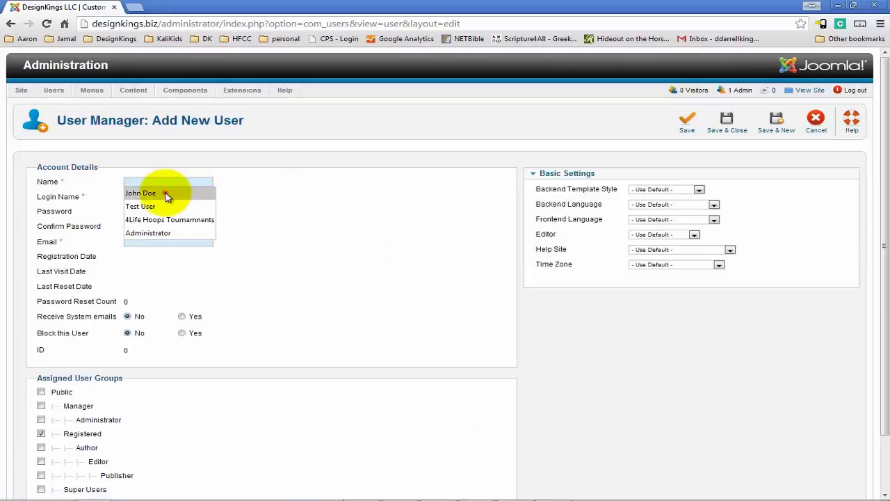
left_click(175, 193)
left_click(185, 199)
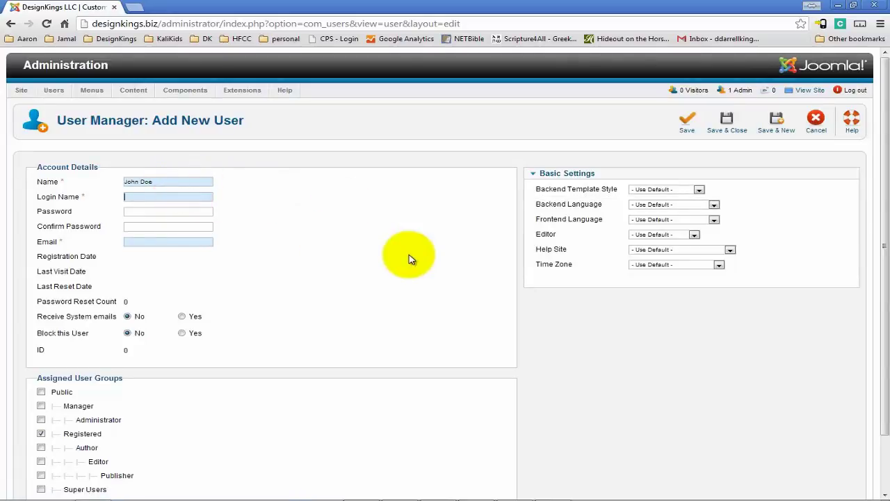
type("john")
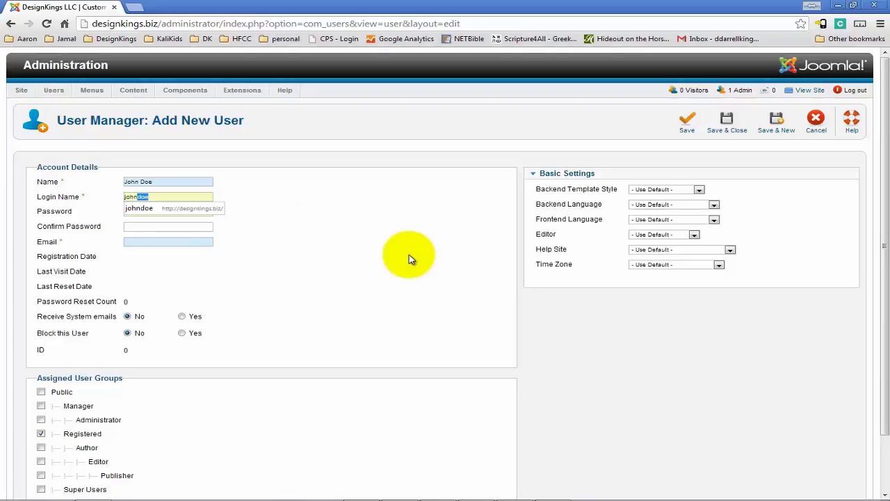
key("Delete")
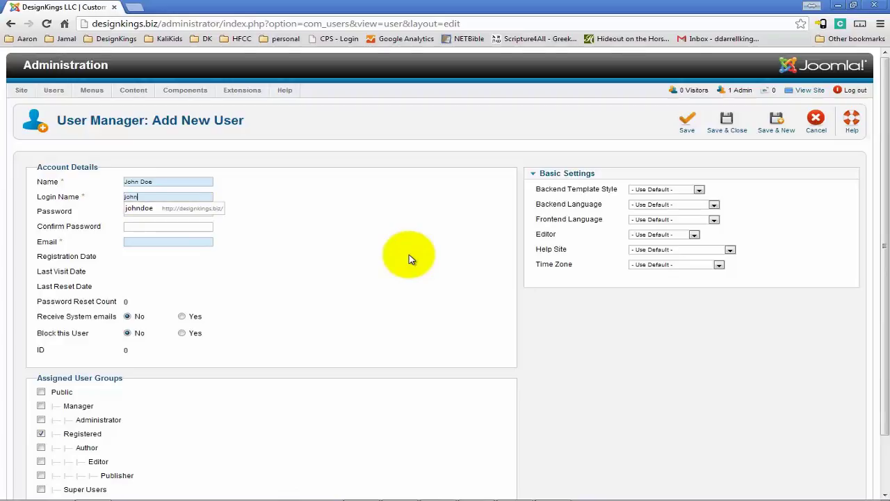
Enter and confirm the new user's password, then fill in the e-mail address
key("Tab")
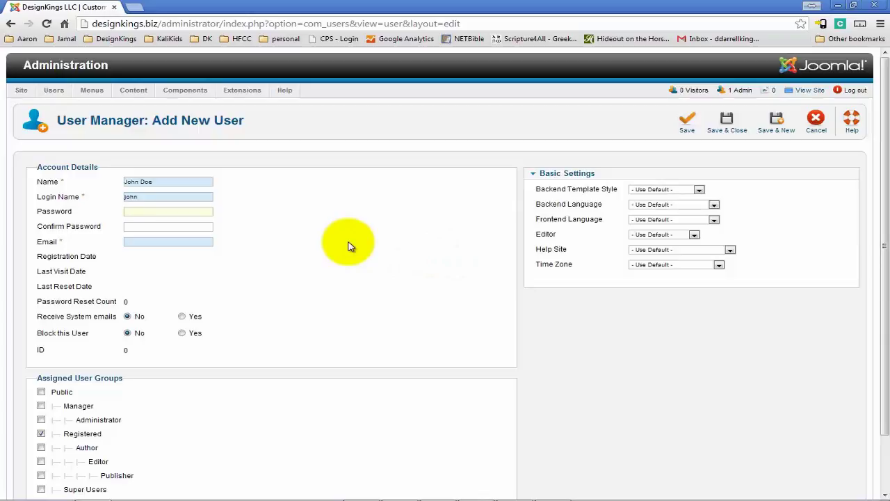
type("•••••••")
key("Tab")
type("•••••••")
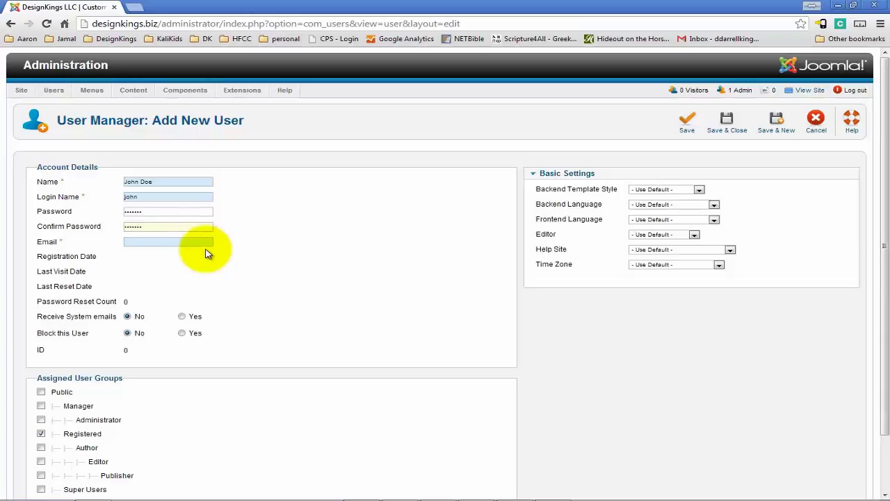
left_click(203, 241)
left_click(192, 253)
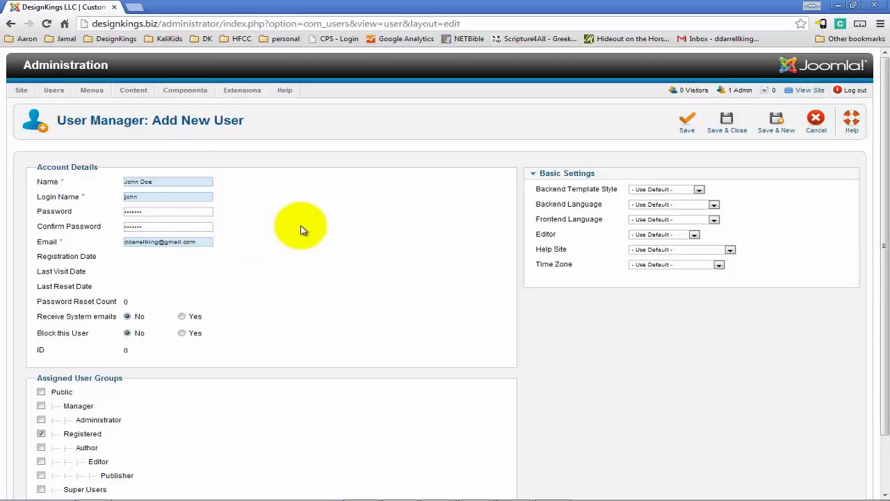
scroll(300, 231, "down", 1)
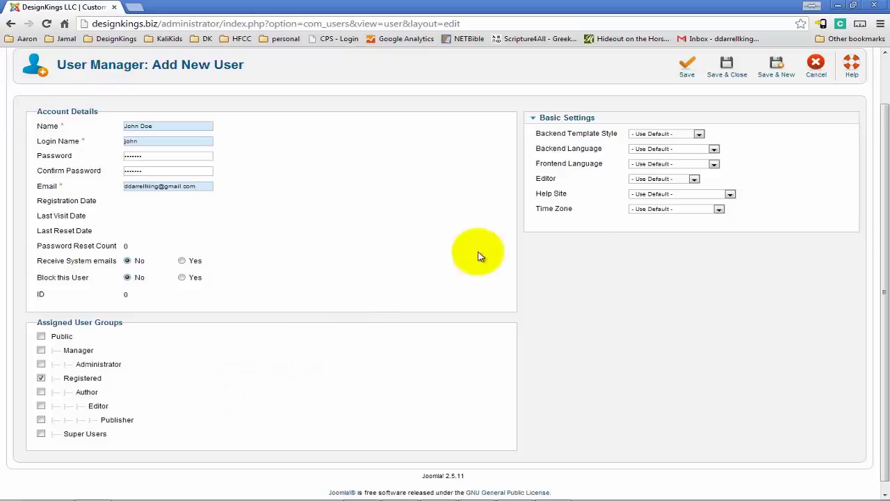
scroll(550, 254, "up", 2)
scroll(459, 348, "down", 3)
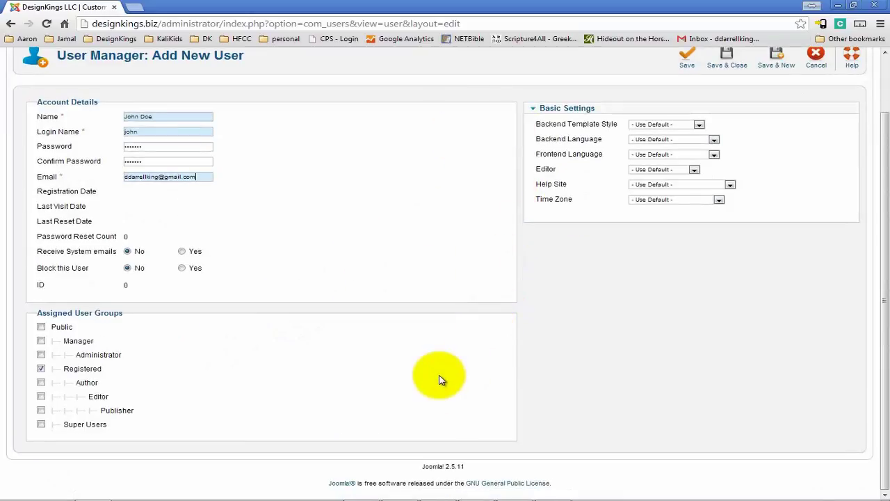
Under Assigned User Groups, untick Registered and leave only Administrator checked
left_click(41, 367)
left_click(42, 355)
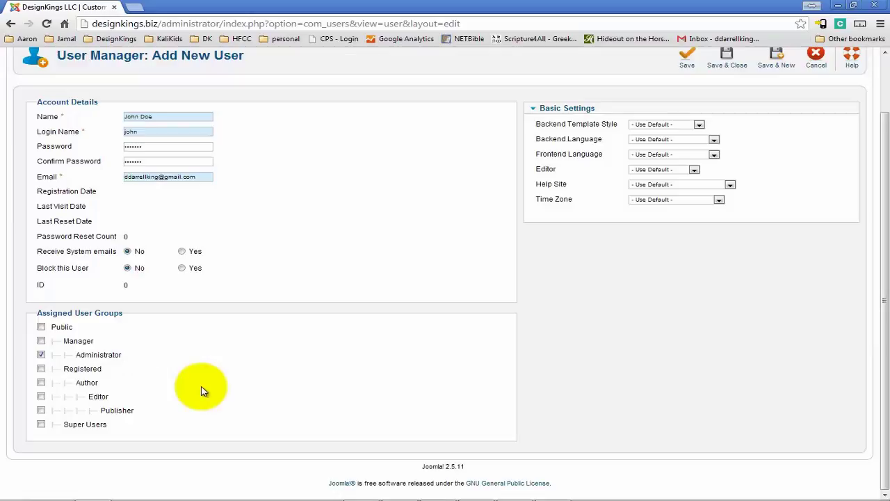
left_click(228, 368)
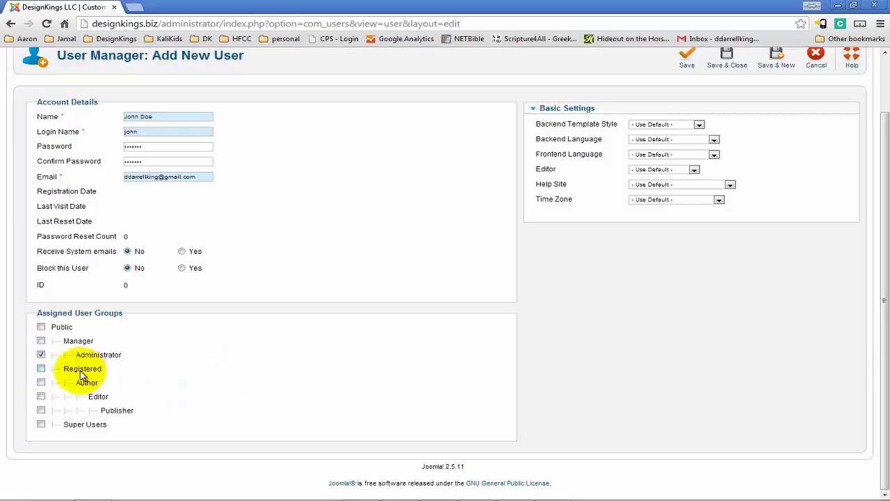
left_click(42, 369)
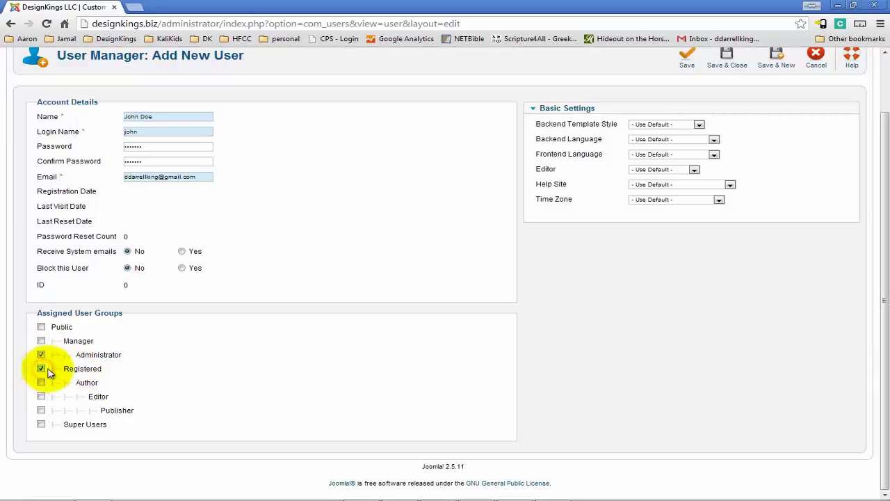
left_click(45, 354)
left_click(41, 354)
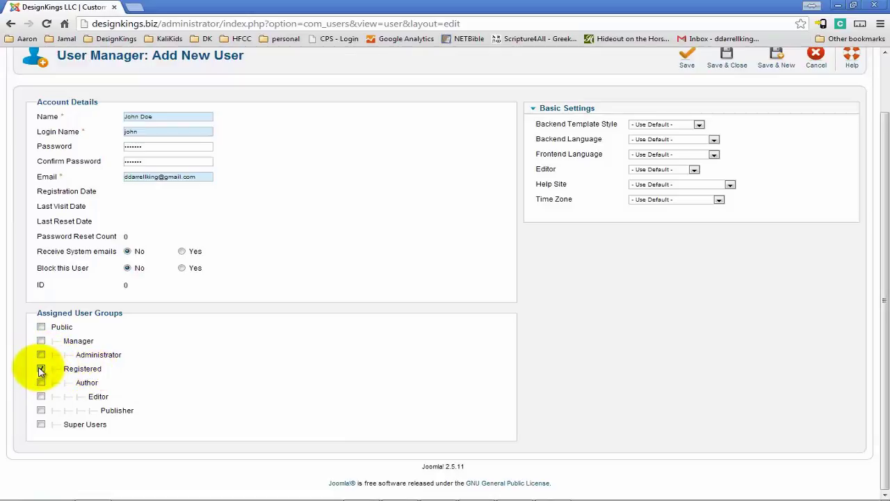
left_click(41, 369)
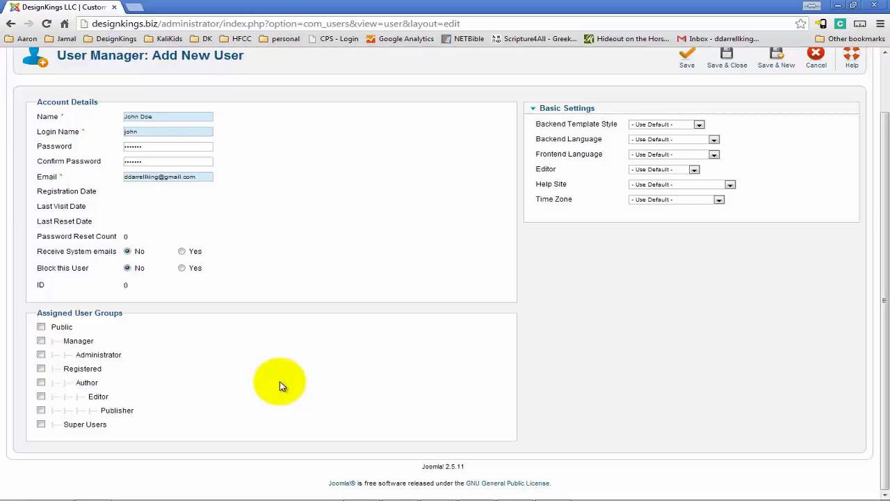
left_click(41, 355)
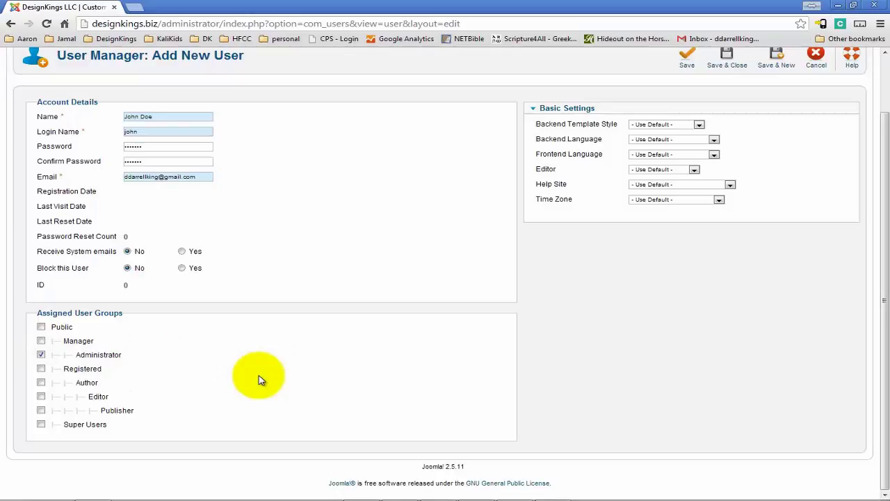
Re-tick Administrator as the sole group and Save & Close the new user
scroll(316, 337, "up", 2)
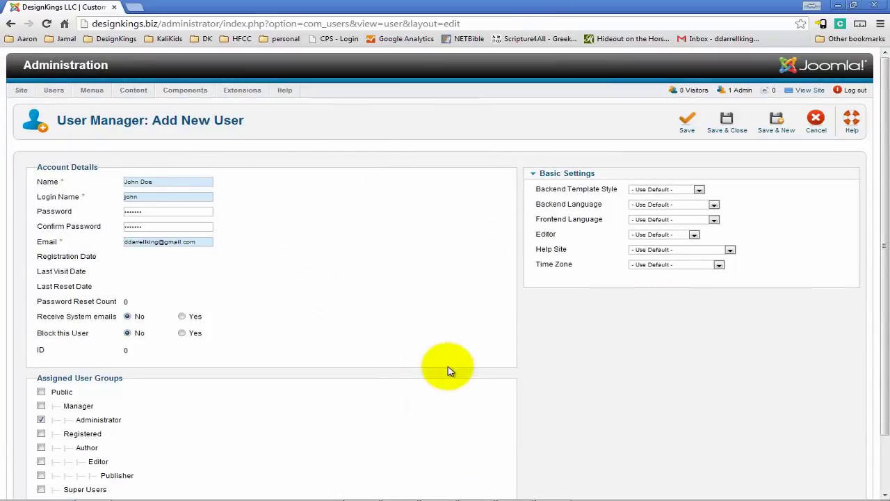
scroll(383, 449, "down", 2)
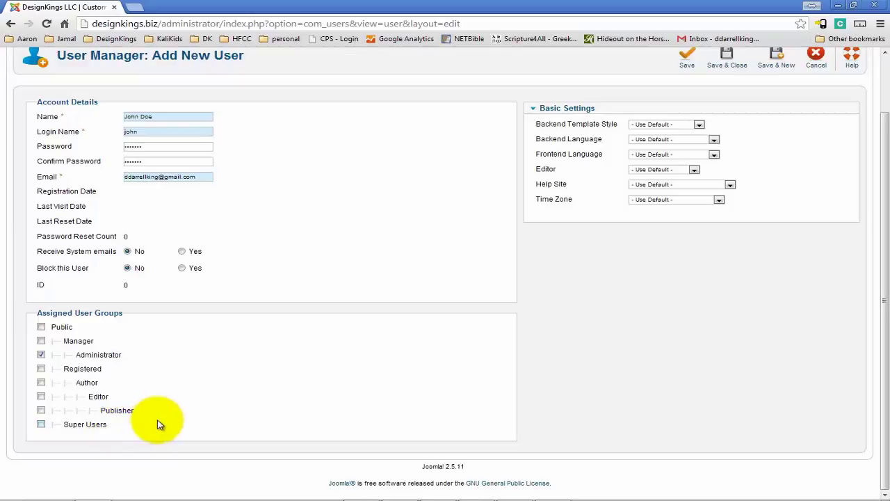
left_click(108, 355)
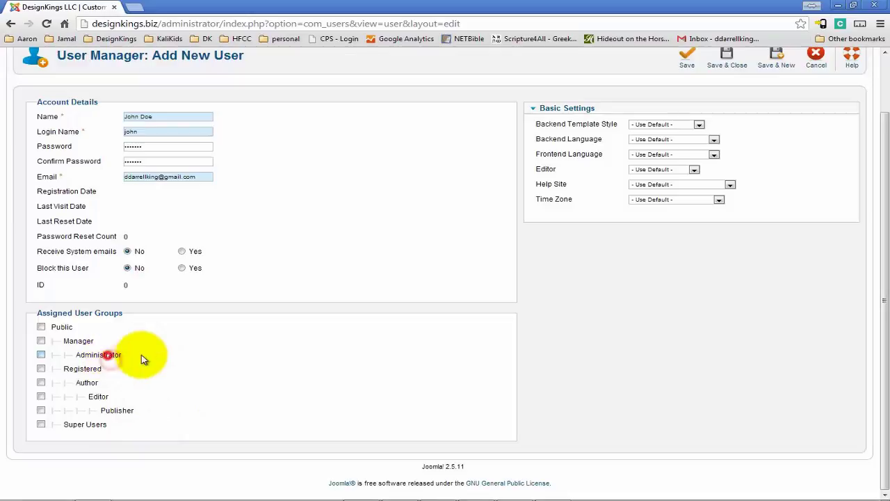
left_click(41, 355)
scroll(313, 454, "up", 2)
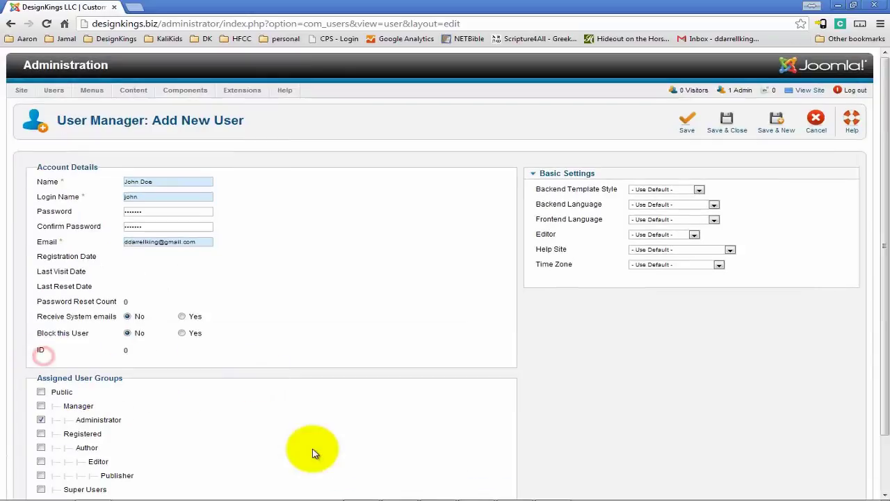
left_click(732, 131)
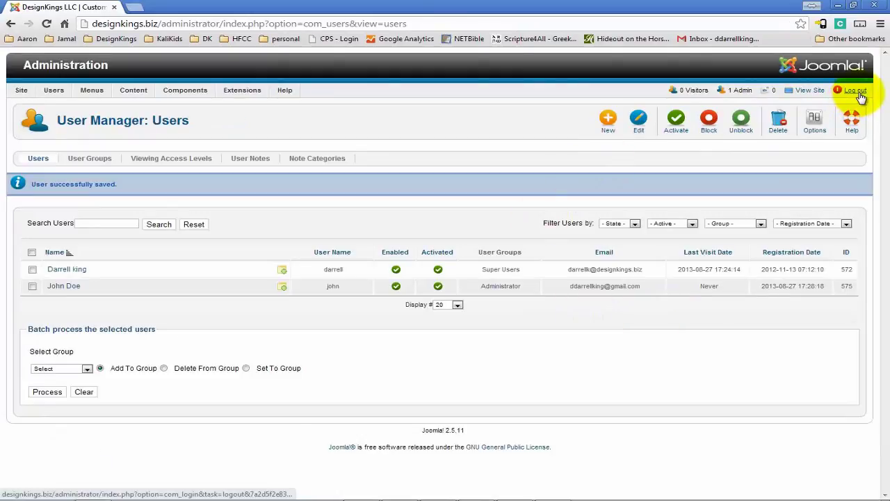
Log out and attempt to sign in as the new user with its saved login and password
left_click(860, 93)
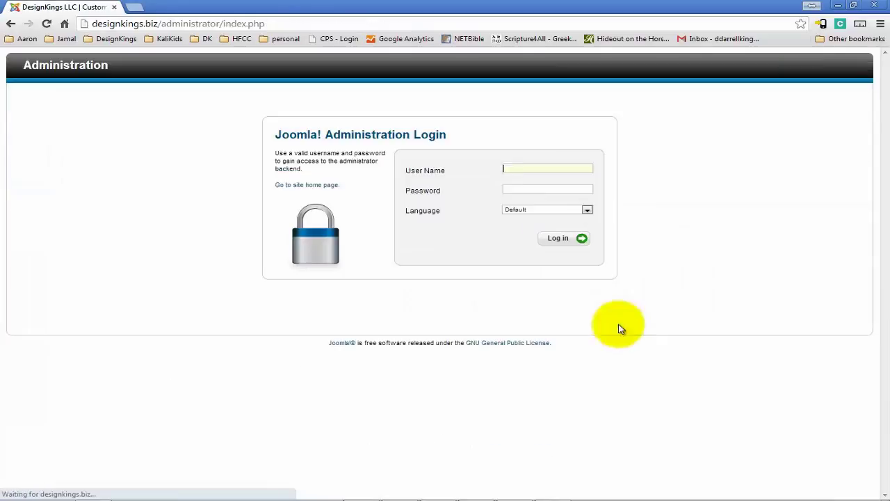
left_click(567, 167)
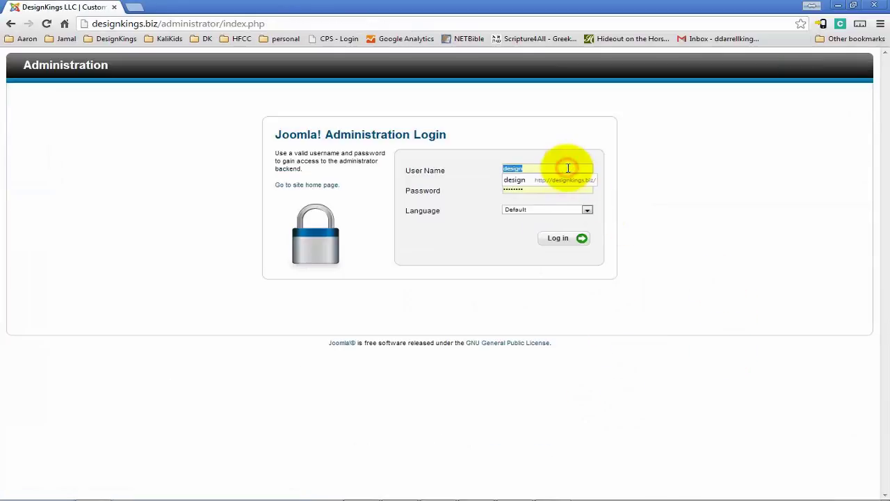
key("BackSpace")
left_click(547, 192)
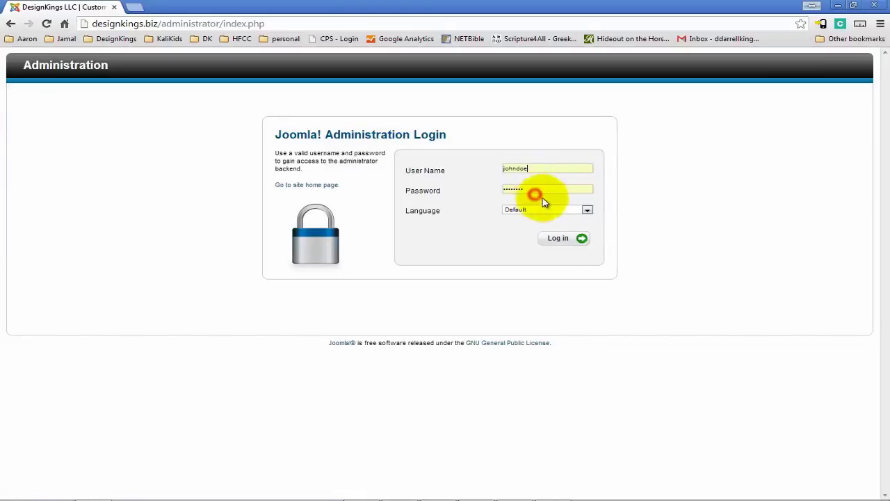
double_click(547, 189)
key("BackSpace")
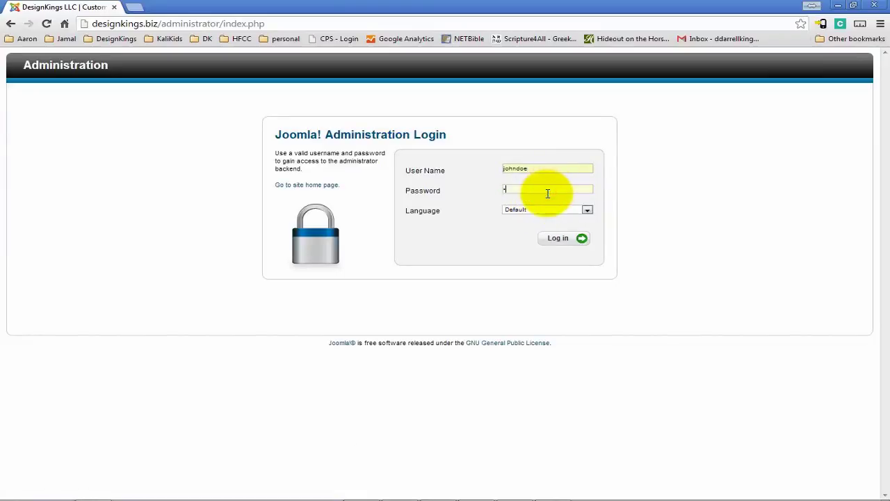
type("admin")
key("BackSpace")
key("BackSpace")
key("BackSpace")
key("BackSpace")
key("BackSpace")
type("••••••")
left_click(565, 239)
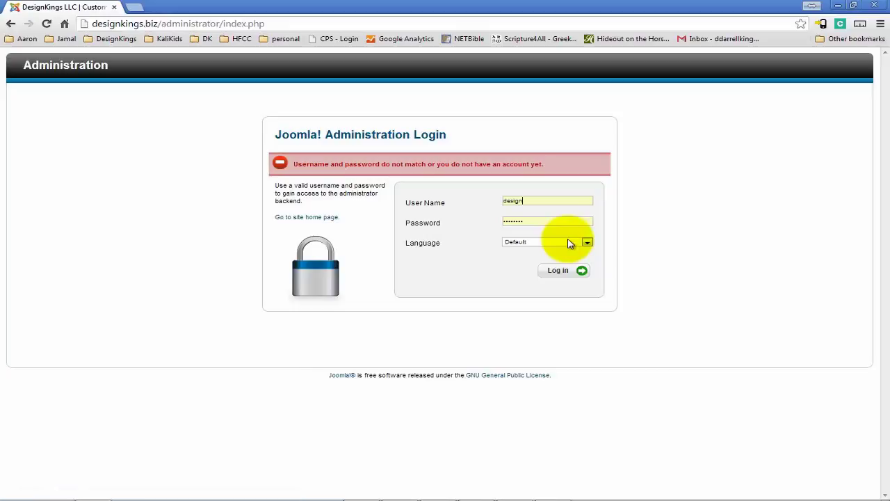
Retry the new user's login with its name and password, submitting twice
double_click(548, 201)
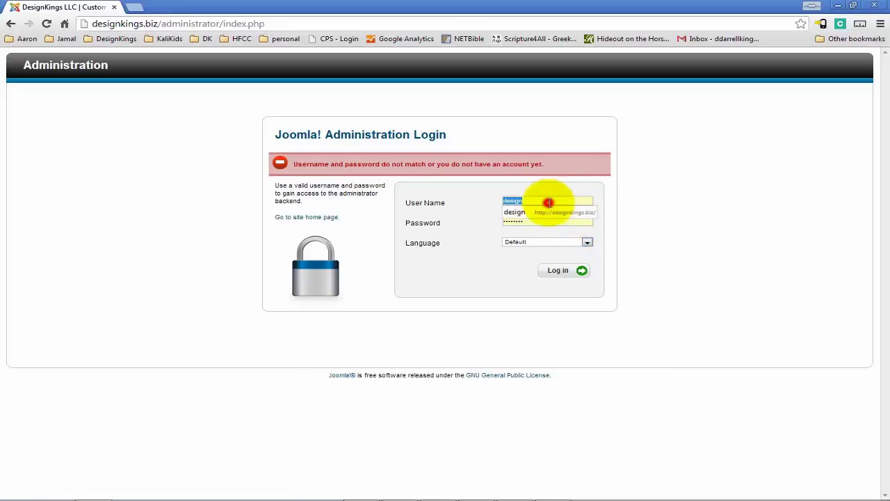
type("johndoe")
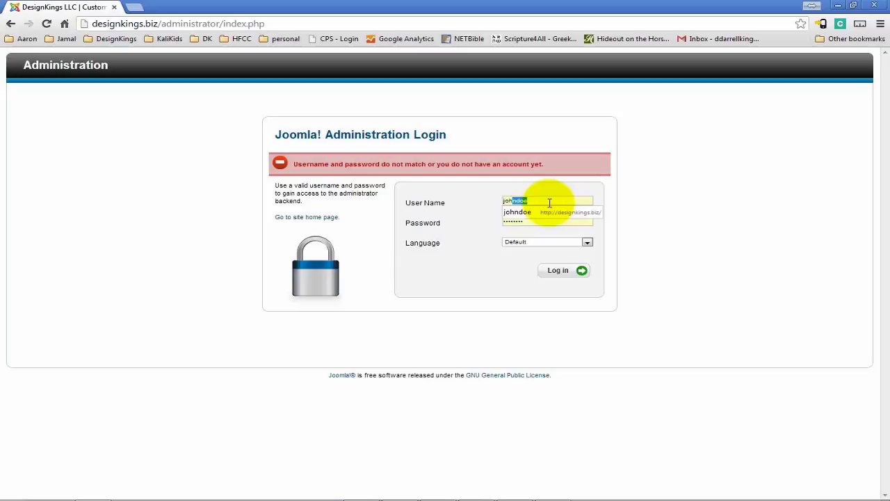
key("Tab")
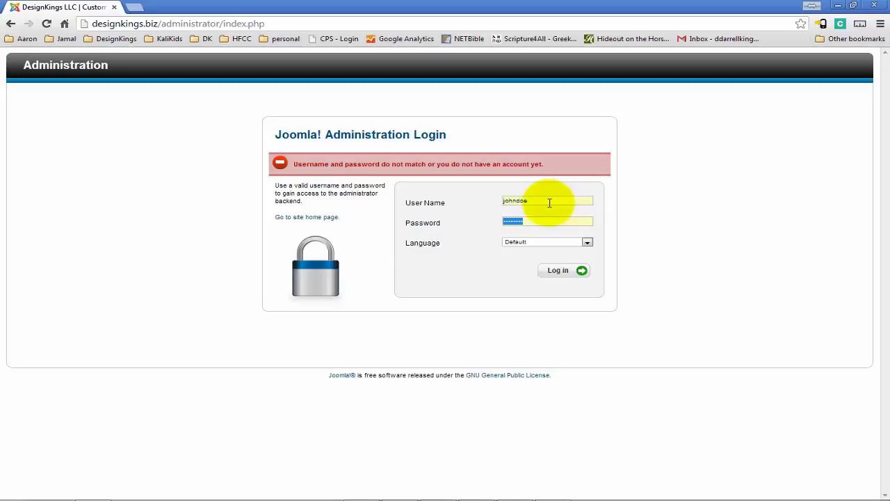
type("••••••••")
left_click(559, 271)
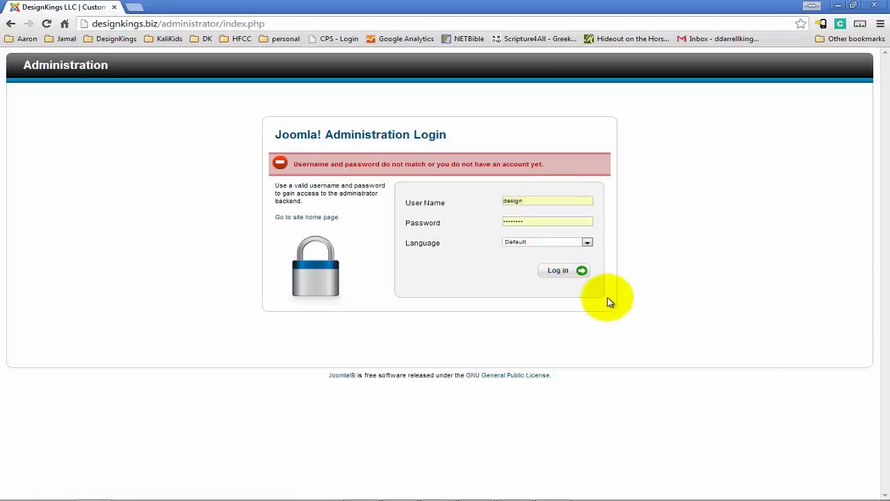
left_click(553, 272)
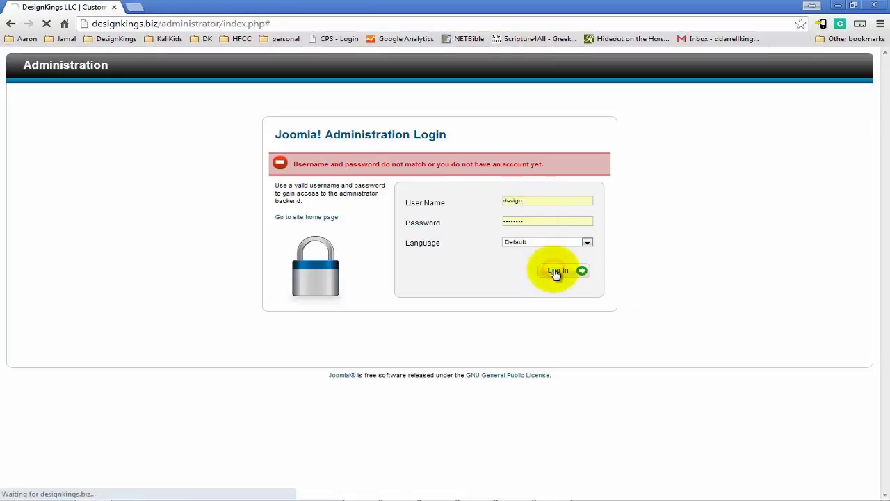
Submit the super user's login name and password instead
left_click(550, 203)
double_click(551, 201)
type("darrell")
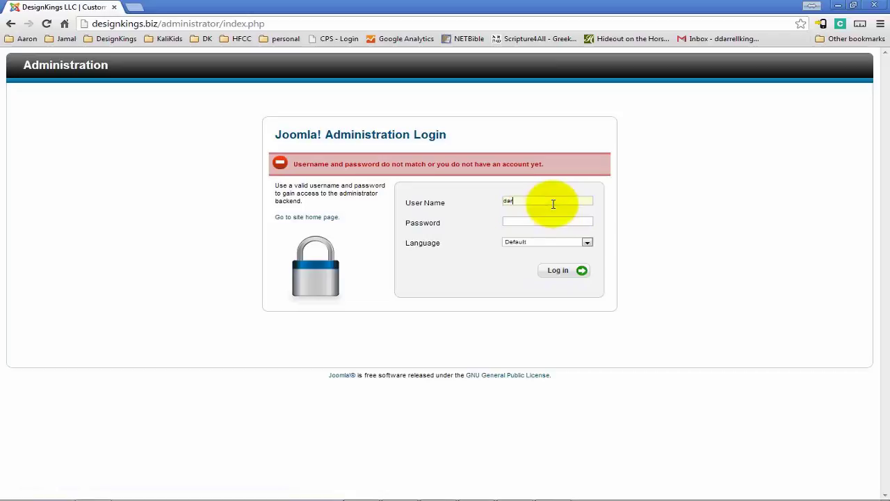
left_click(642, 225)
left_click(570, 217)
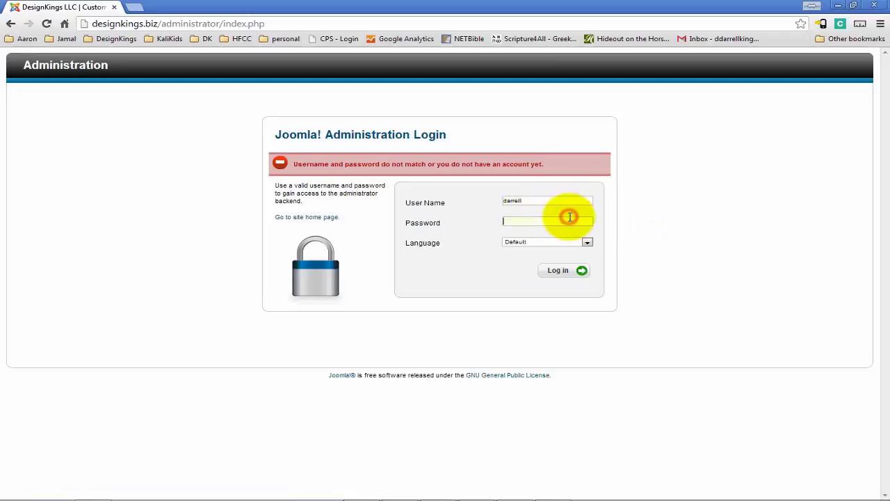
type("•••••••")
left_click(558, 270)
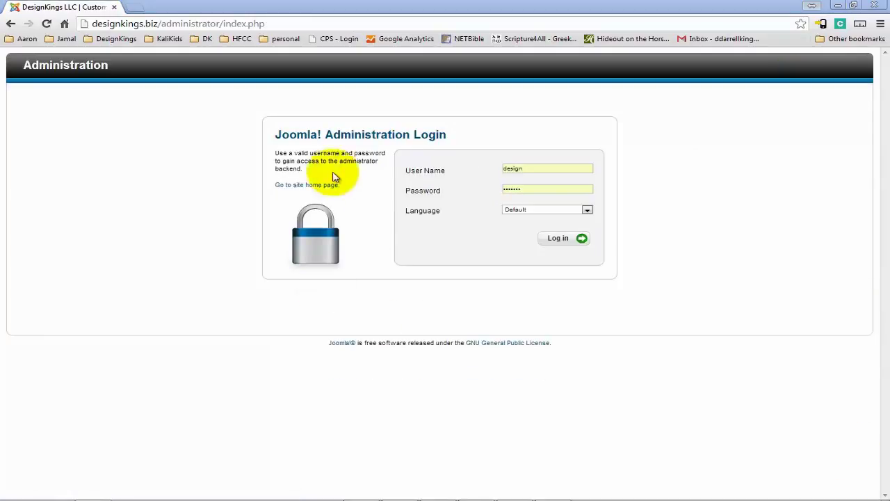
Replace the autofilled user name with the new user's login name, enter its password, and log in
double_click(534, 168)
key("BackSpace")
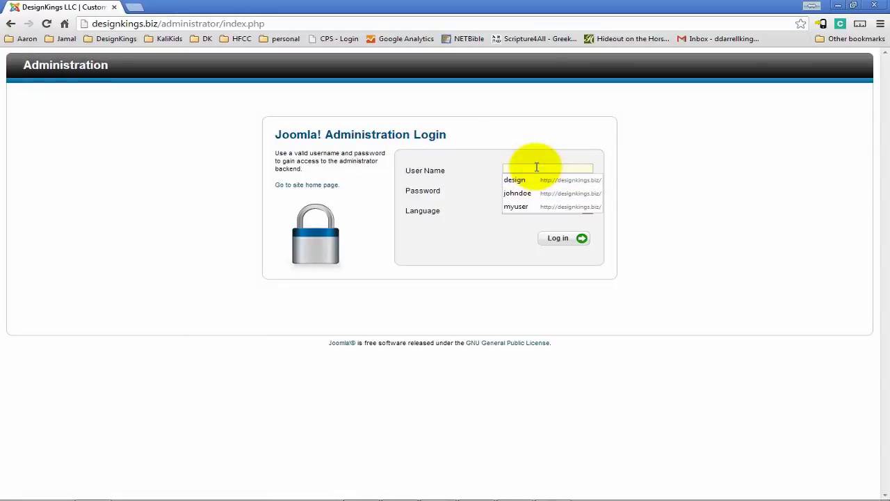
type("john")
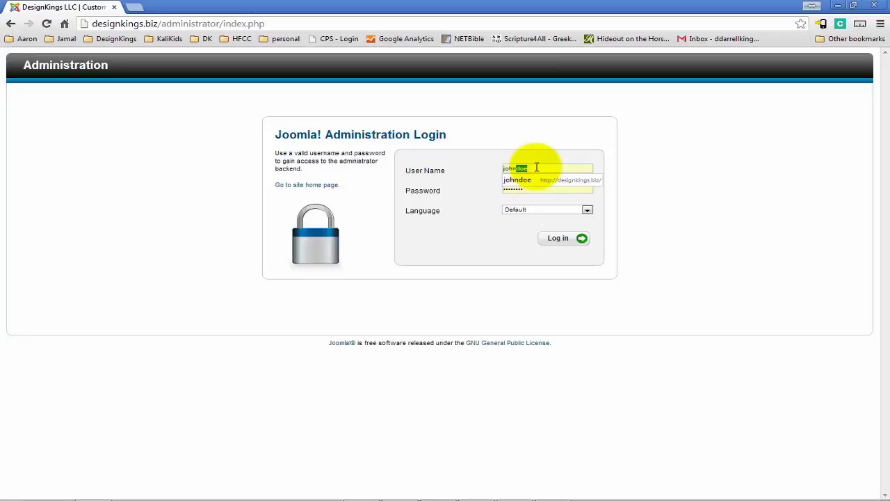
key("Delete")
key("Tab")
type("••")
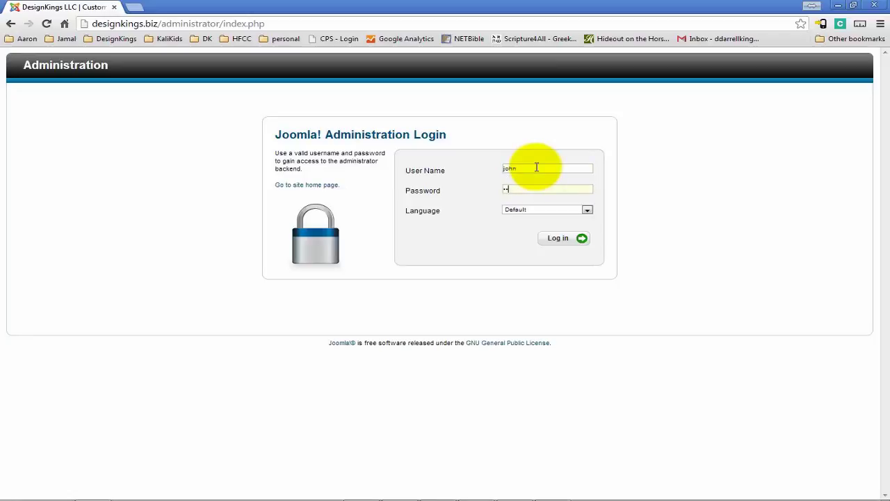
type("•••••")
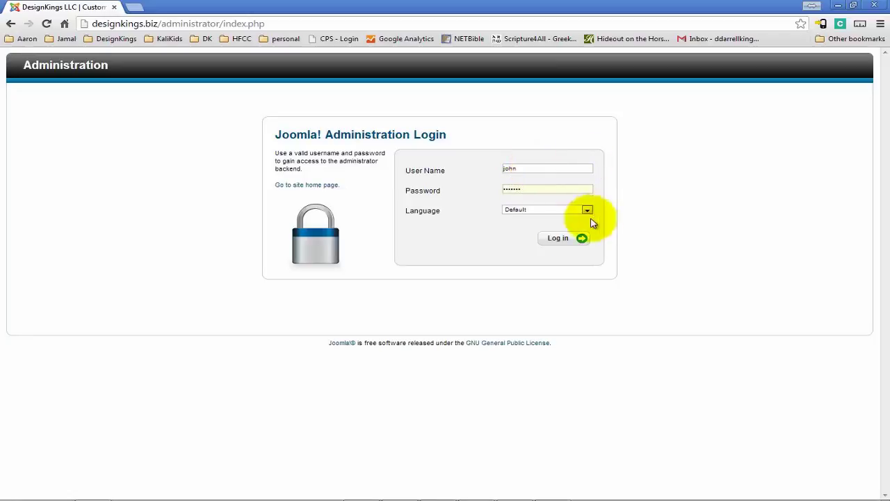
left_click(547, 242)
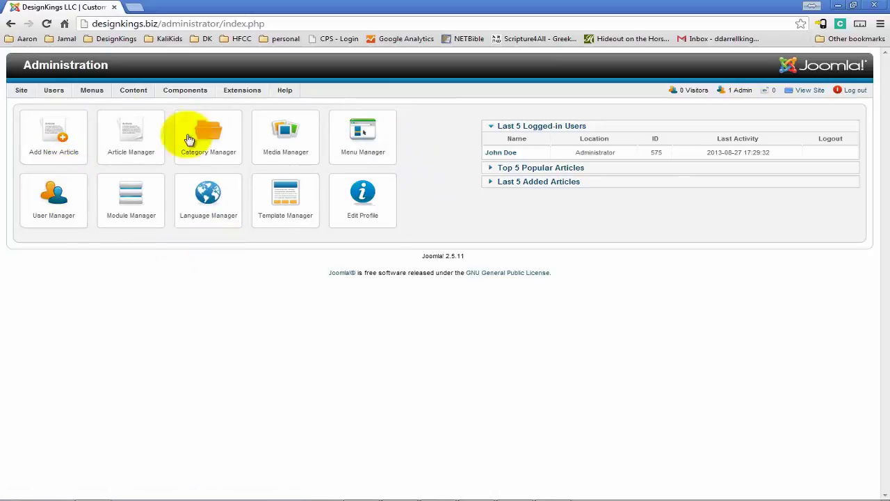
Log out and sign back in with the super user's login name and password
left_click(858, 91)
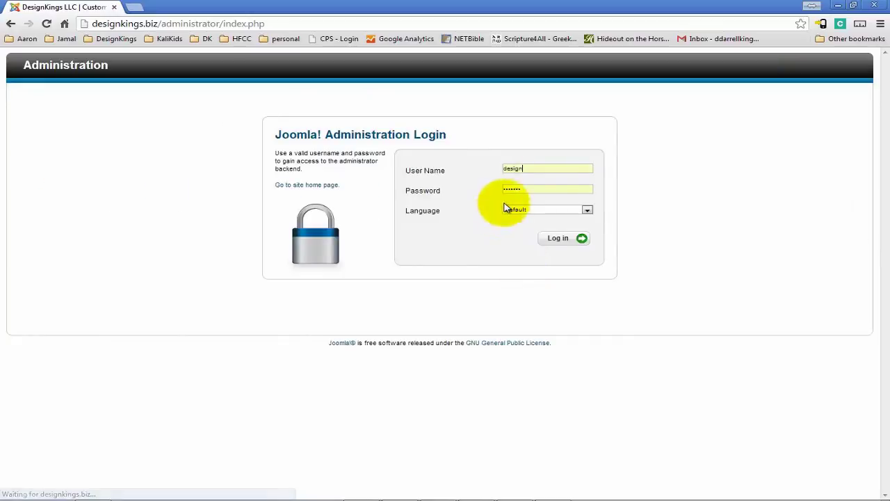
left_click(550, 173)
left_click(503, 169)
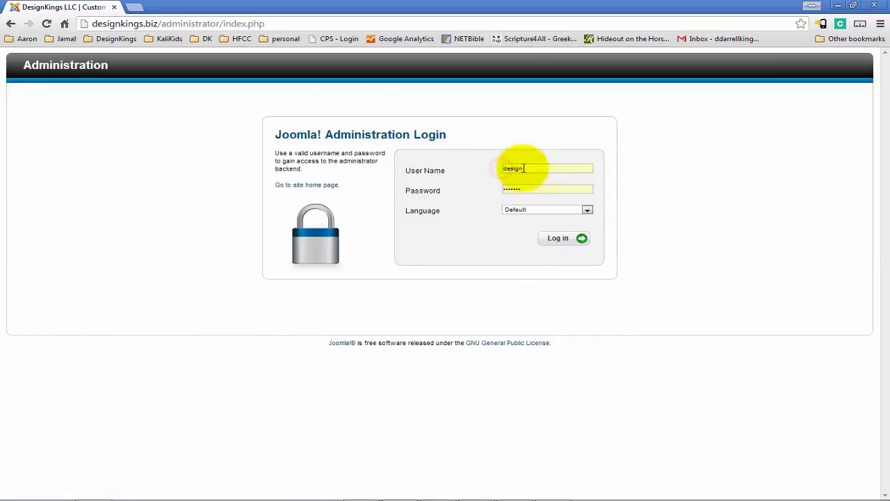
double_click(517, 167)
type("darrell")
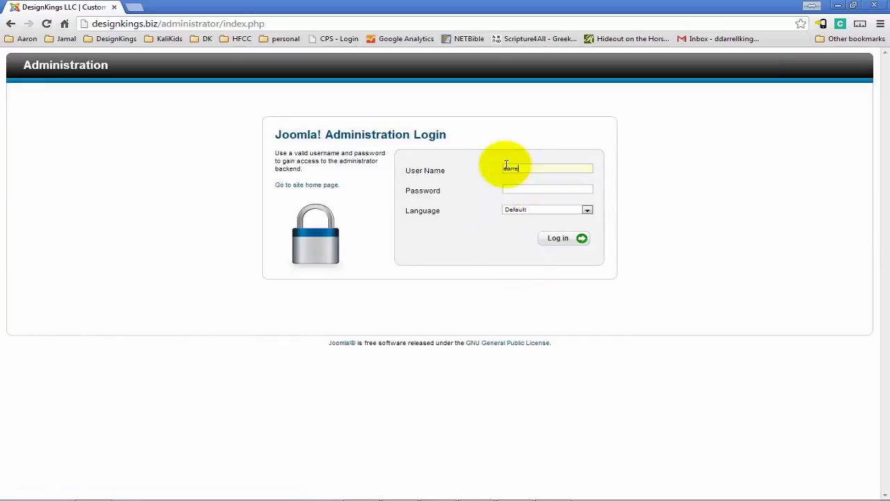
left_click(535, 194)
type("••")
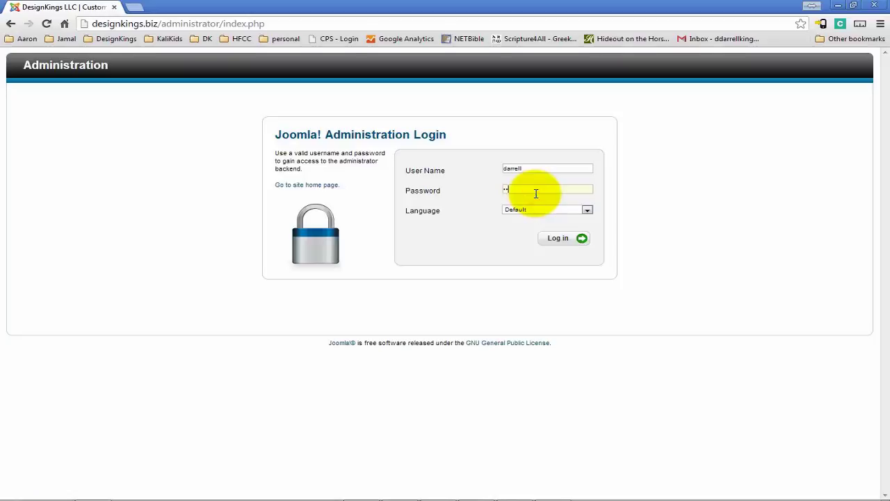
type("••••••")
left_click(564, 242)
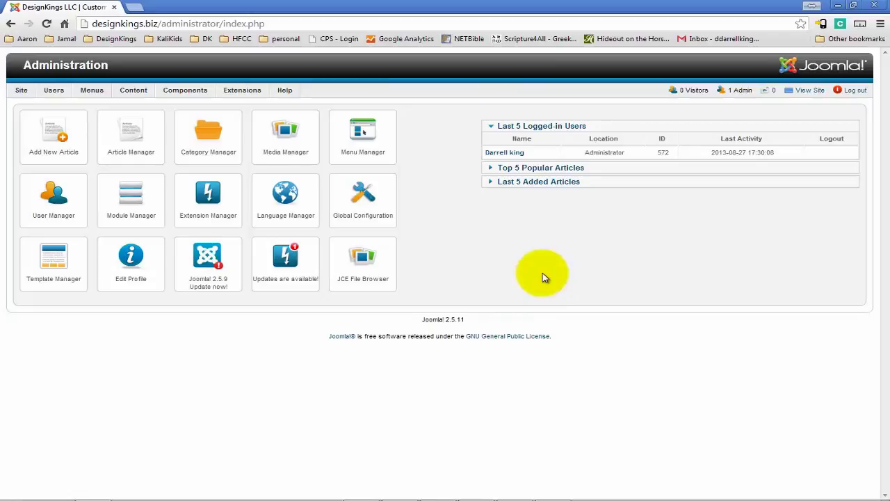
In User Manager, enter a new password for the Administrator user in both password fields and save
left_click(43, 201)
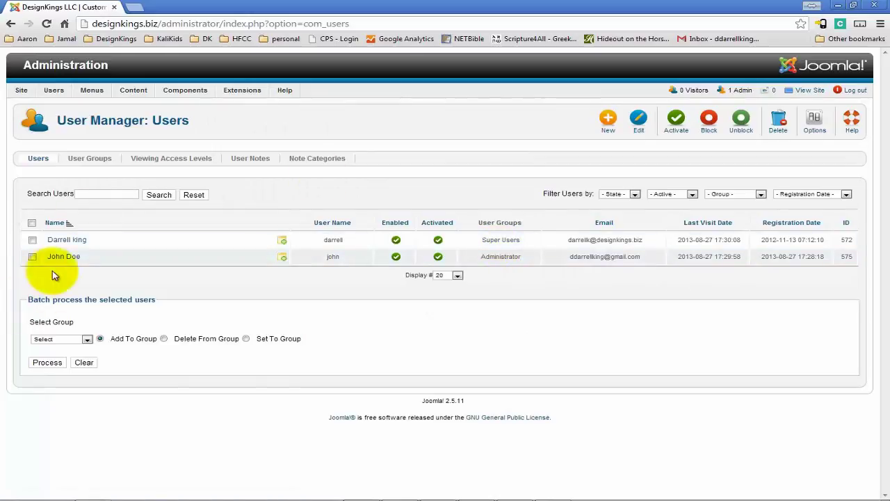
left_click(67, 258)
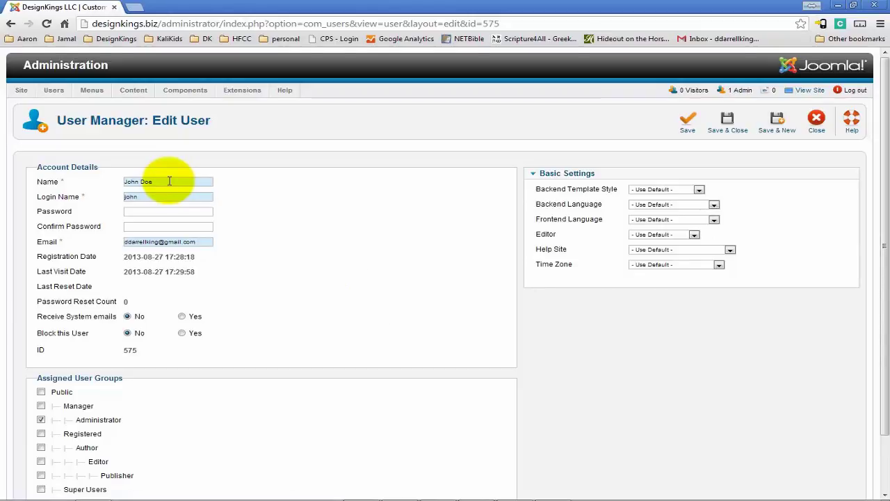
left_click(144, 210)
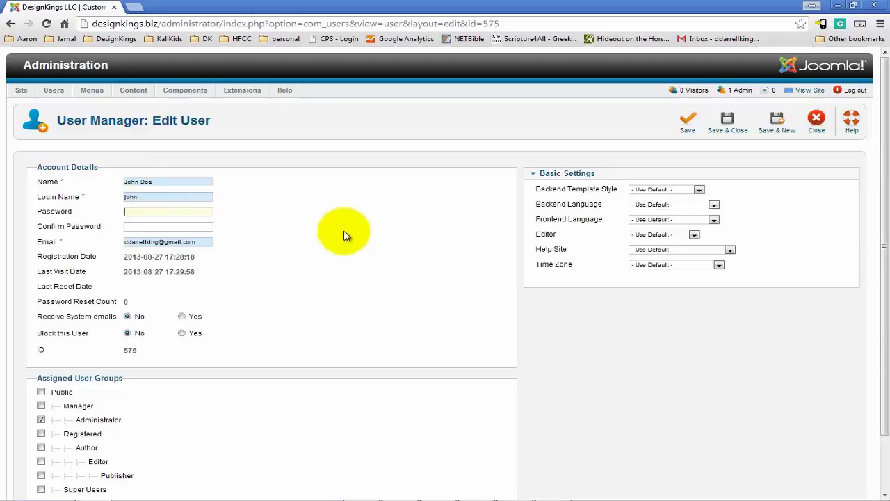
type("passr")
key("Tab")
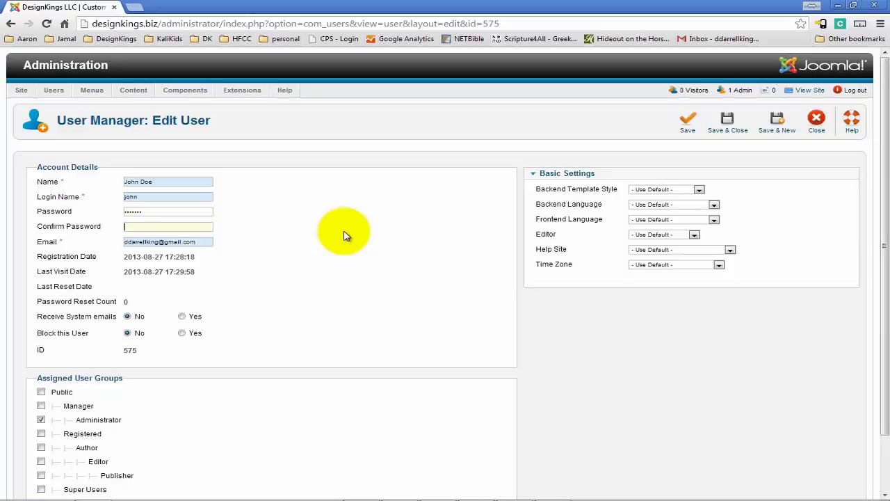
type("passwor")
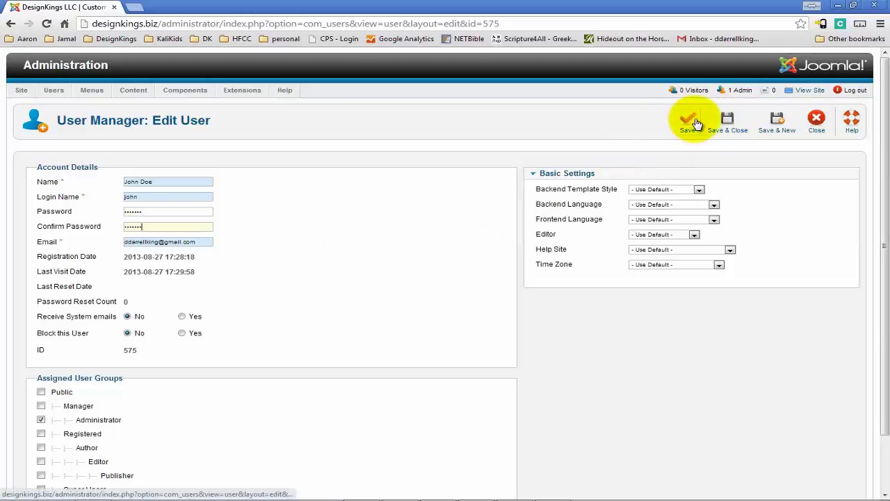
left_click(723, 125)
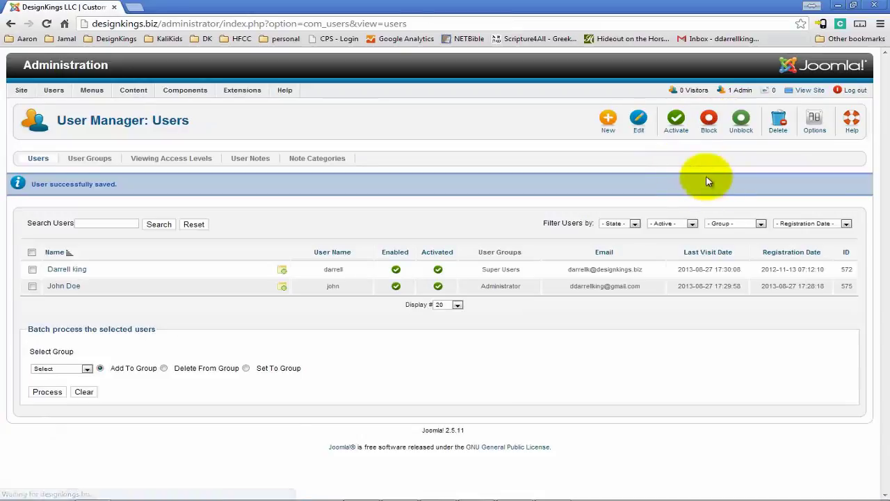
Log out, then sign in to the backend with the Administrator user's name and new password
left_click(854, 90)
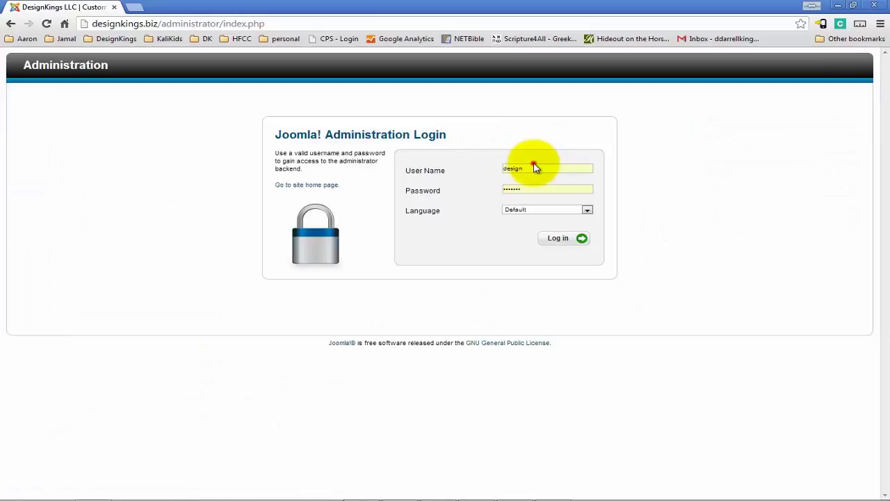
left_click(535, 166)
double_click(534, 165)
type("john")
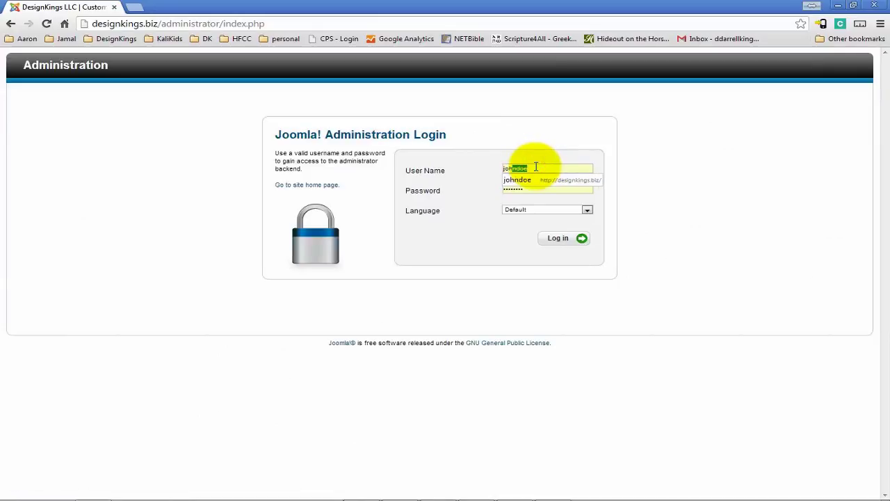
key("Delete")
key("Tab")
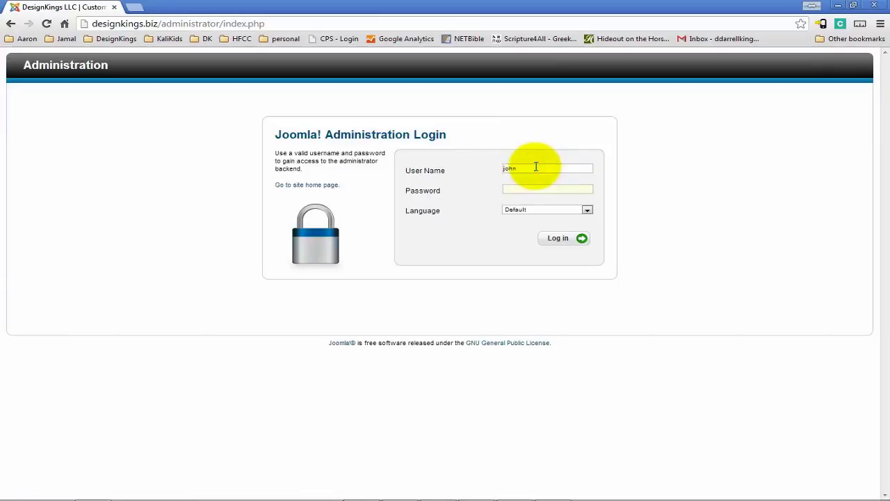
type("••••••")
key("Return")
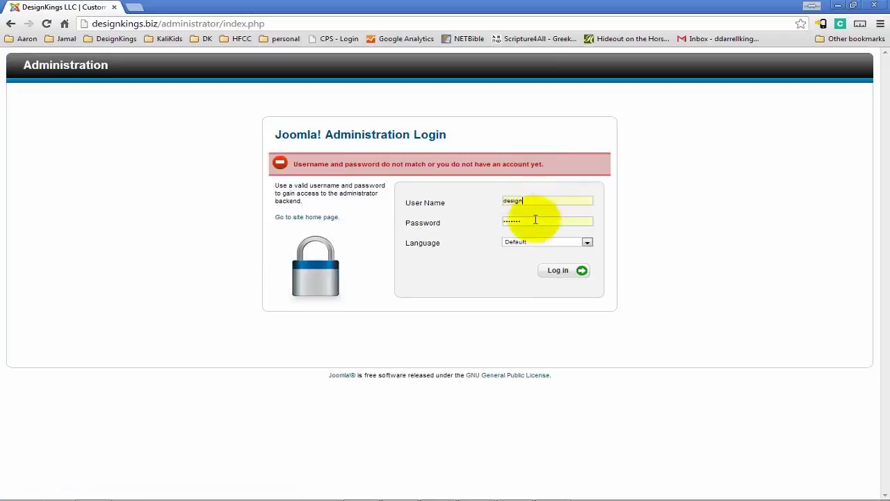
After the mismatch error, re-enter the Administrator user's name and password and log in again
double_click(547, 202)
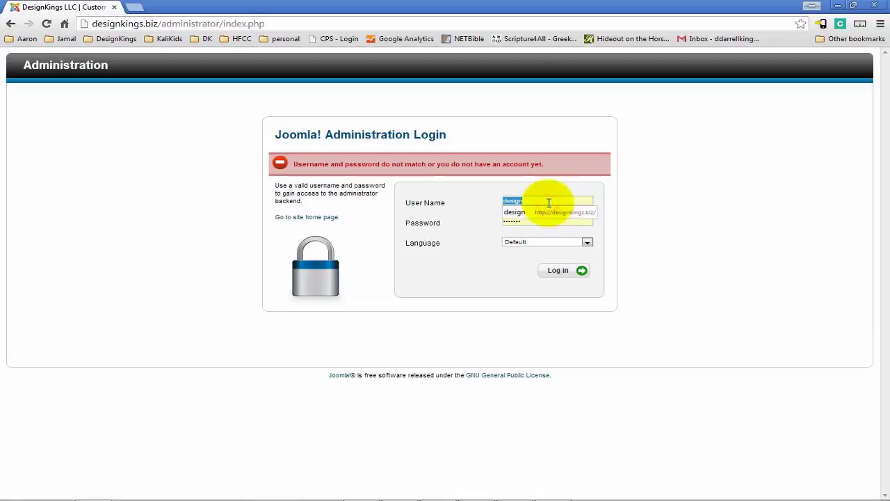
type("john")
key("Delete")
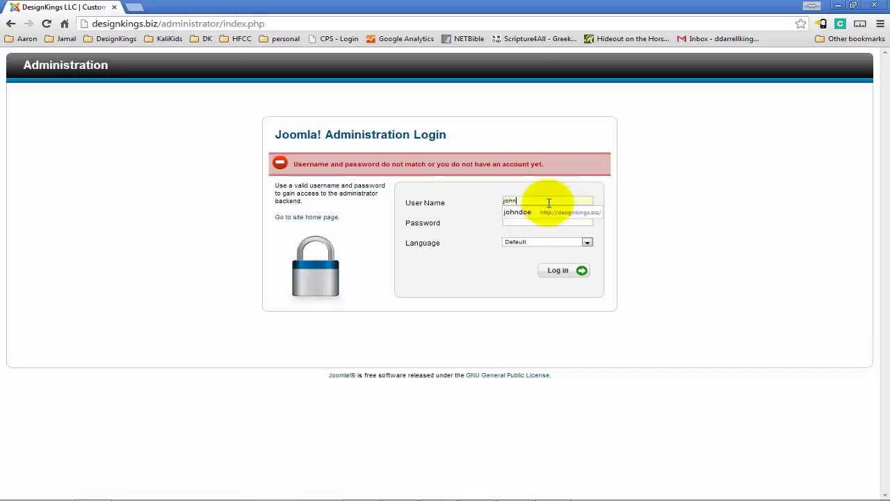
key("Tab")
type("••••••")
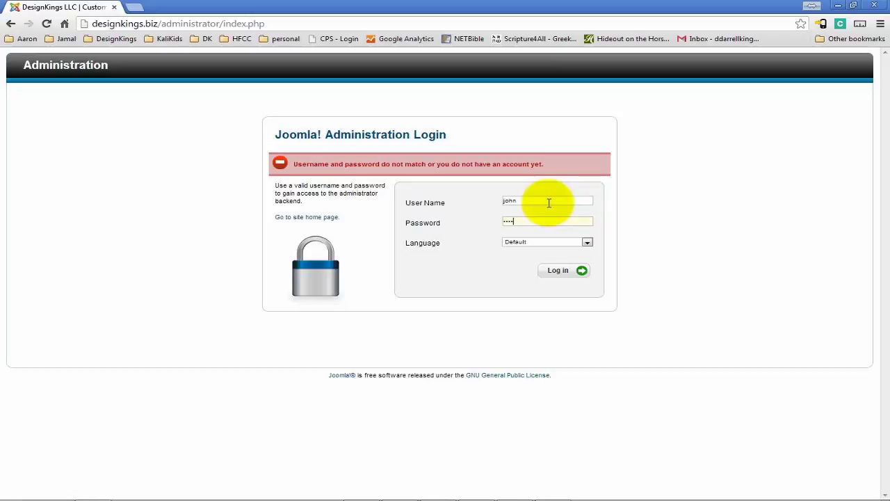
left_click(552, 271)
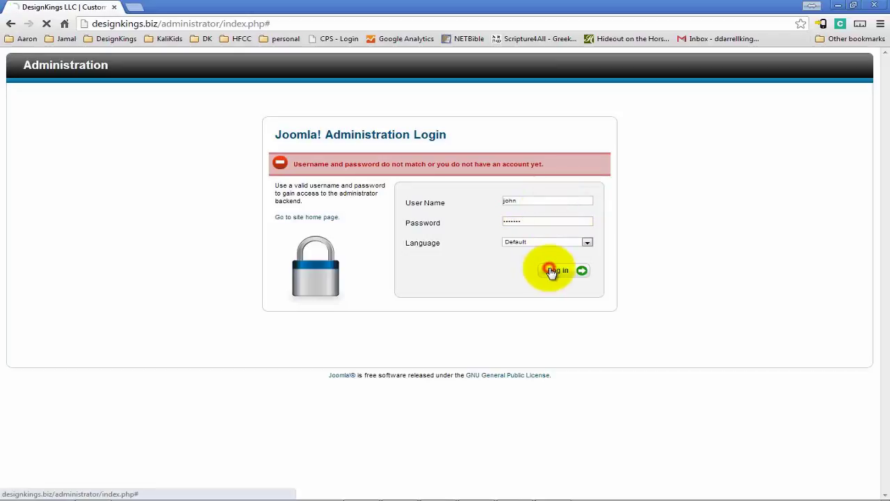